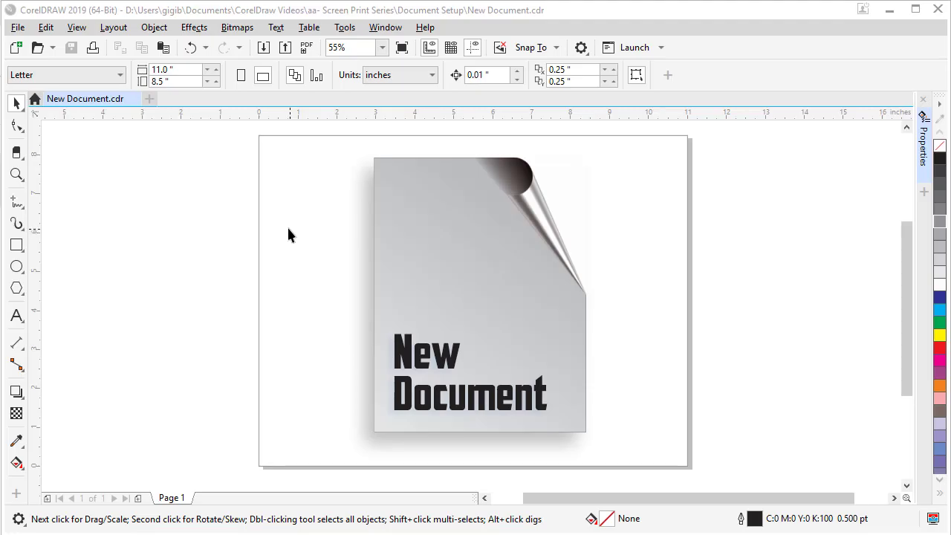
Start a new document, bringing up Create a New Document with the Default CMYK, Letter, 300 dpi settings.
left_click(17, 30)
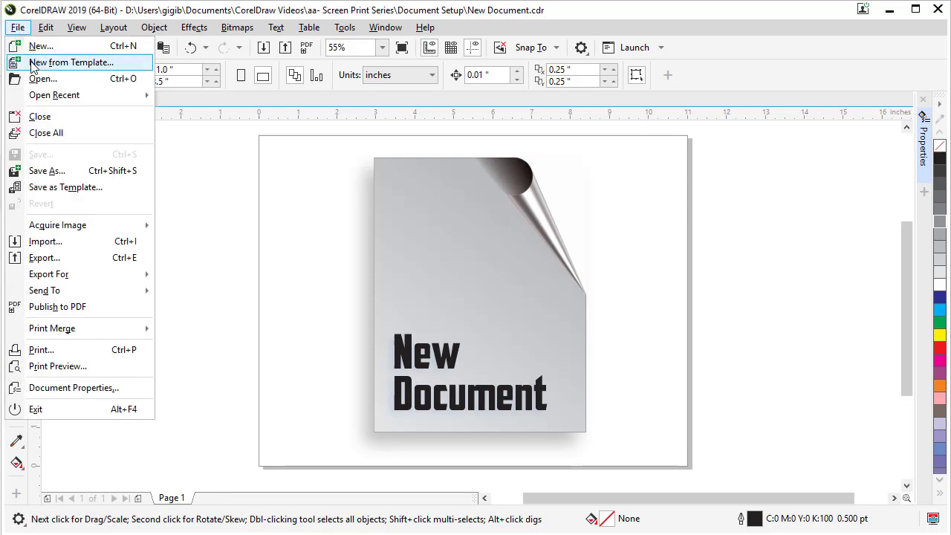
left_click(183, 191)
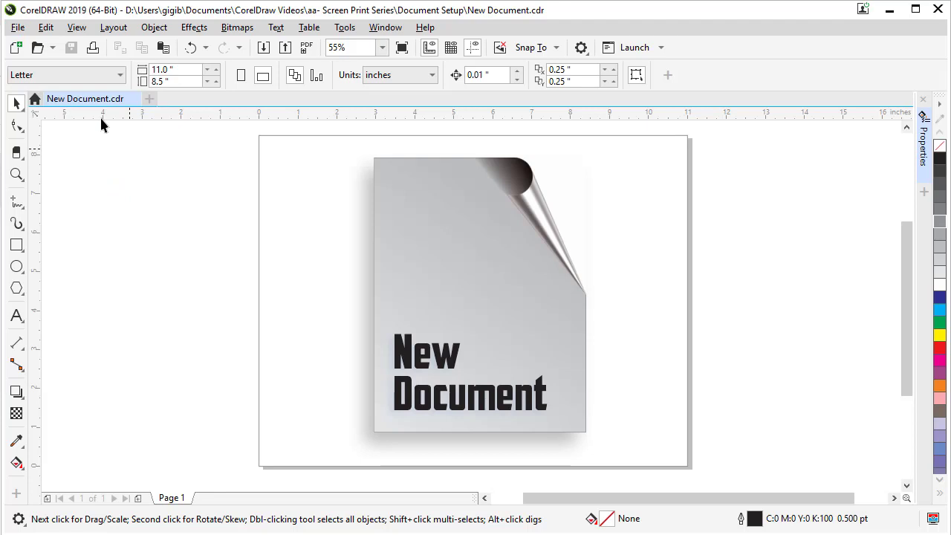
left_click(16, 49)
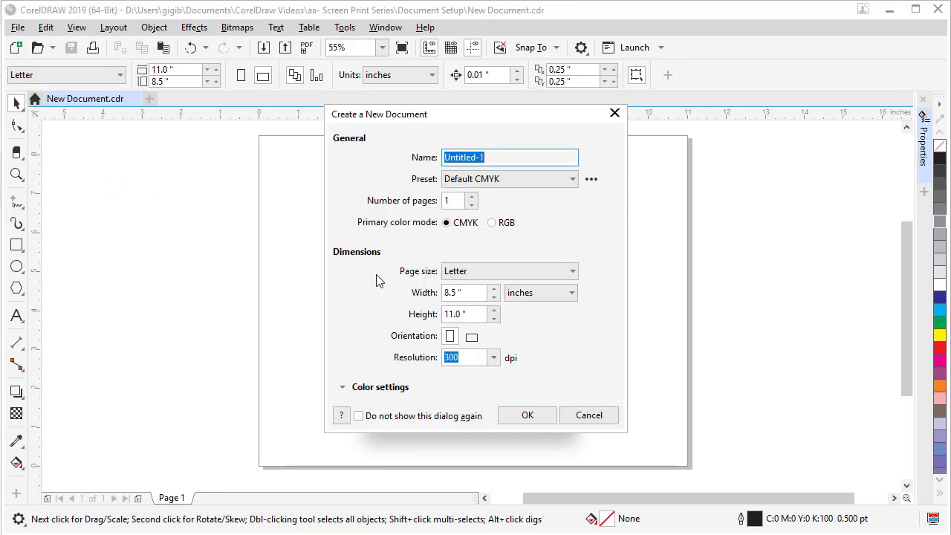
Open the Preset list in Create a New Document.
left_click(572, 180)
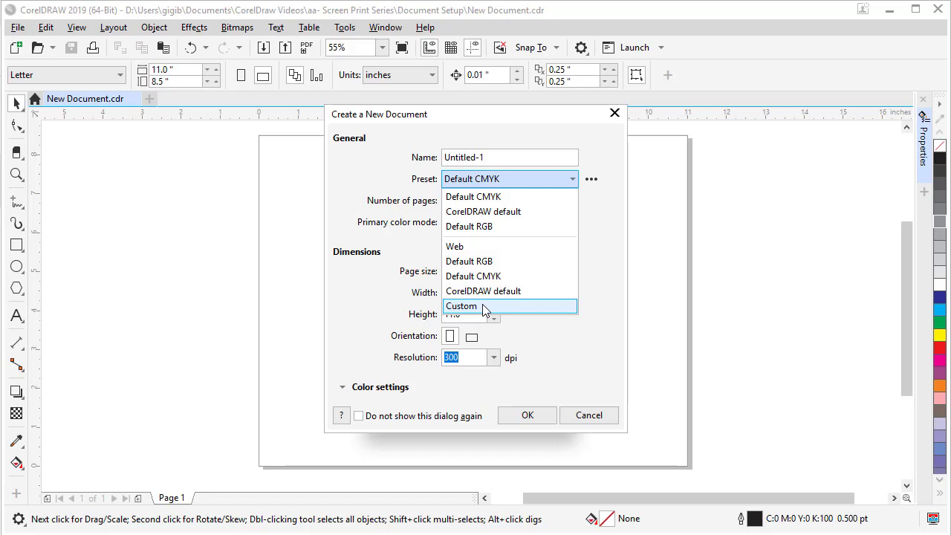
Choose the Custom preset and set a portrait page of 13 by 19 inches.
left_click(484, 309)
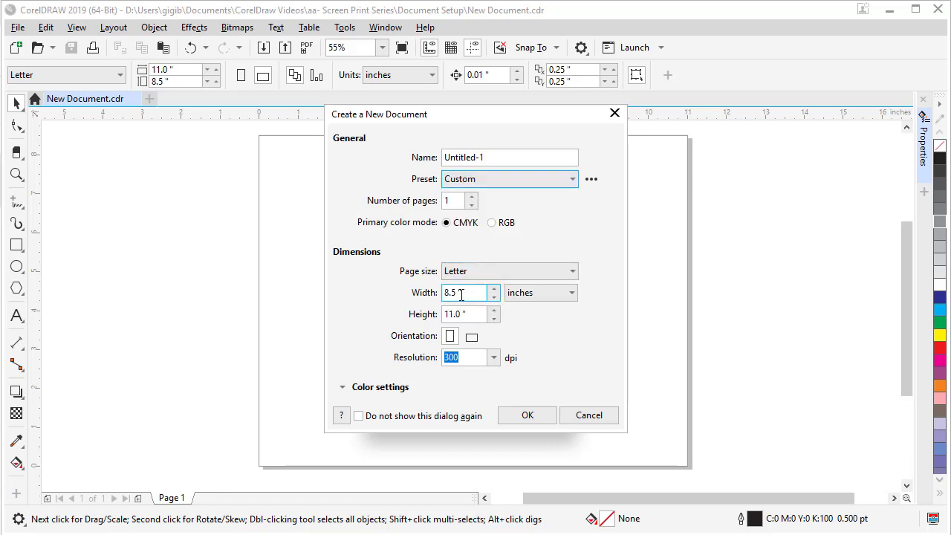
left_click(461, 295)
type("13")
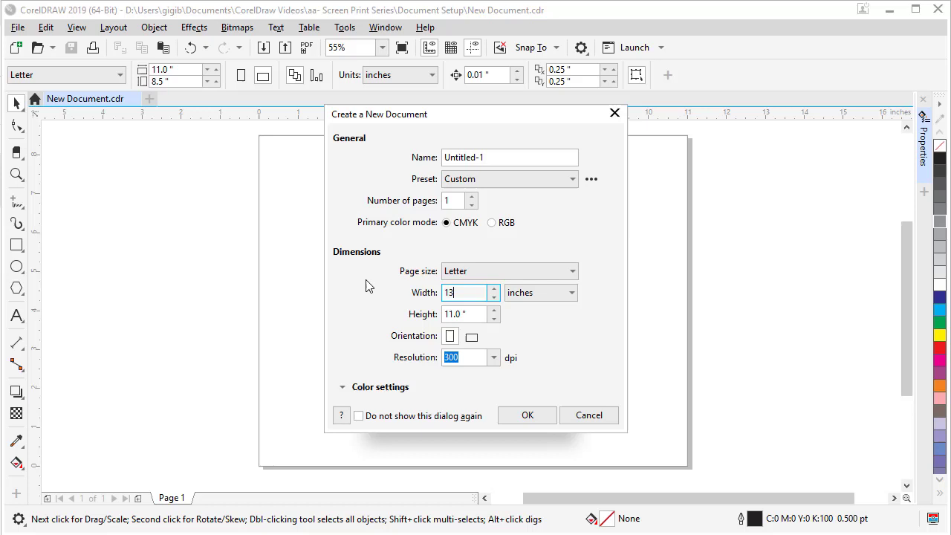
key("Tab")
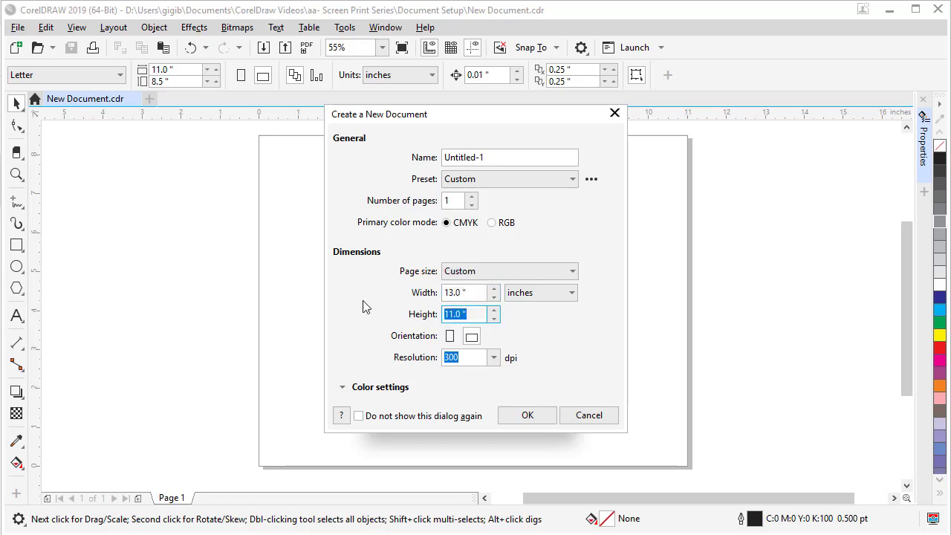
type("19")
left_click(450, 338)
left_click(450, 338)
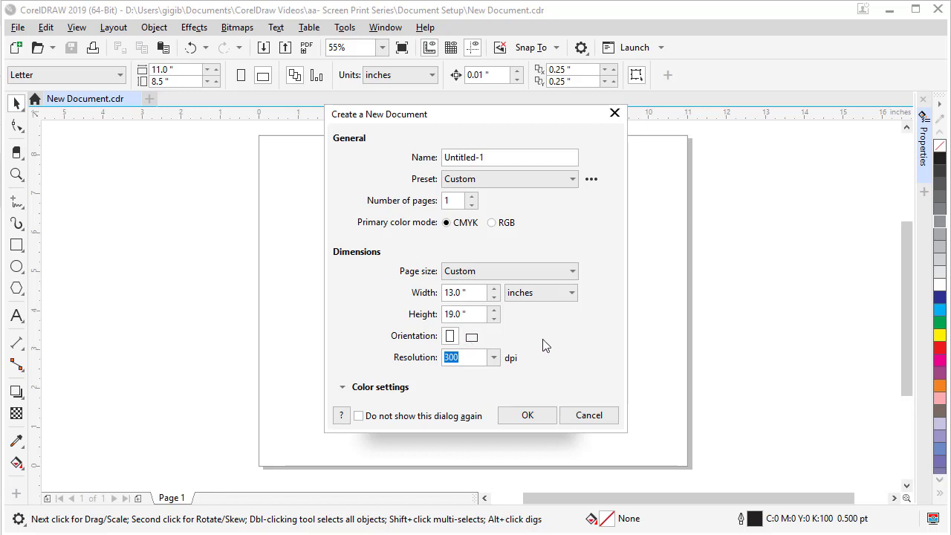
Save the page size as the preset '13x19' and create the document.
left_click(592, 181)
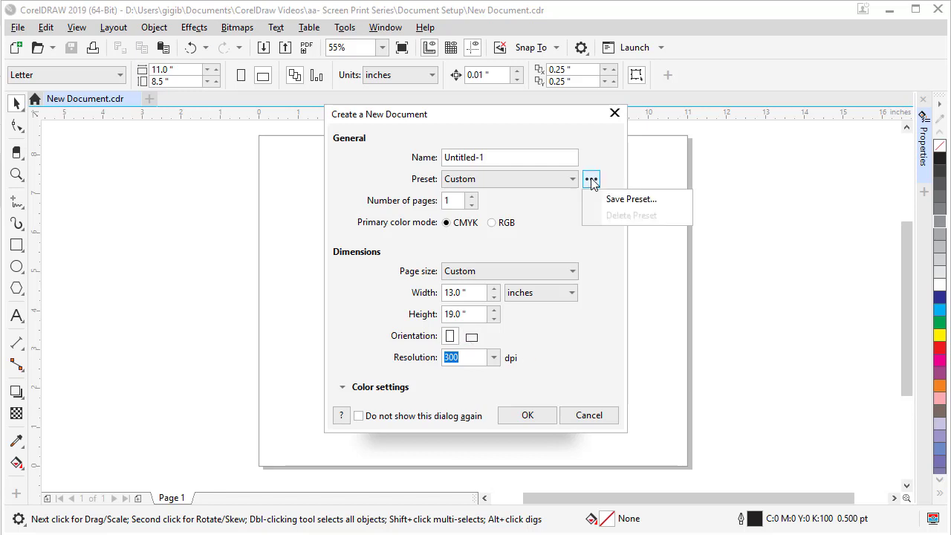
left_click(625, 203)
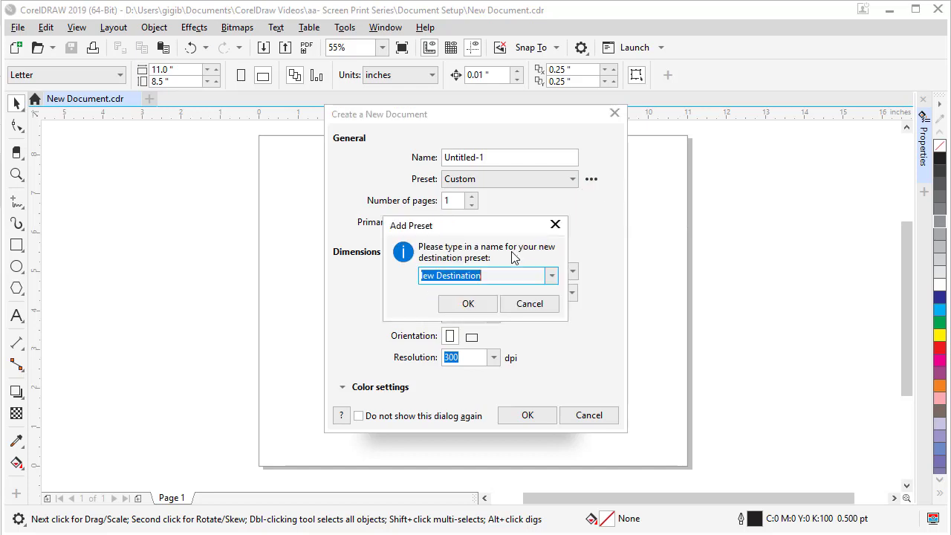
type("13")
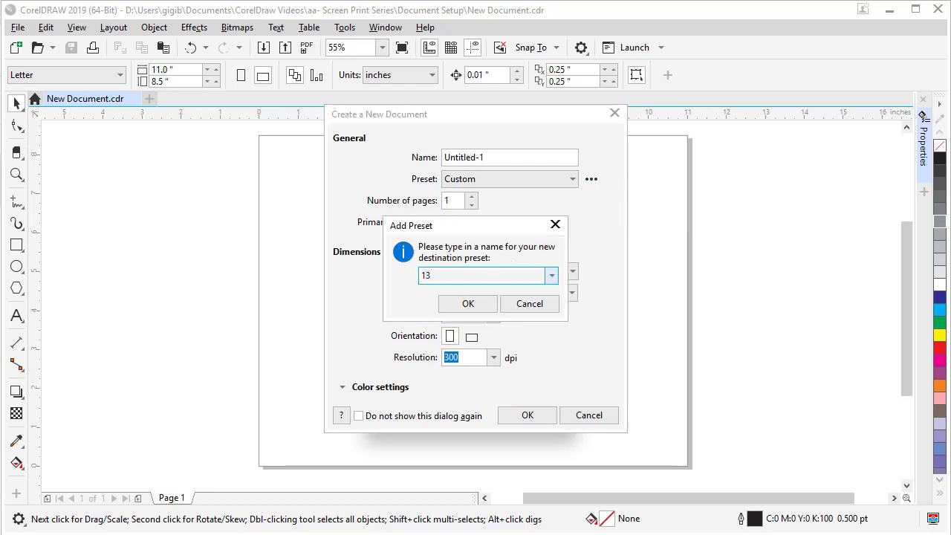
type("x19")
left_click(466, 305)
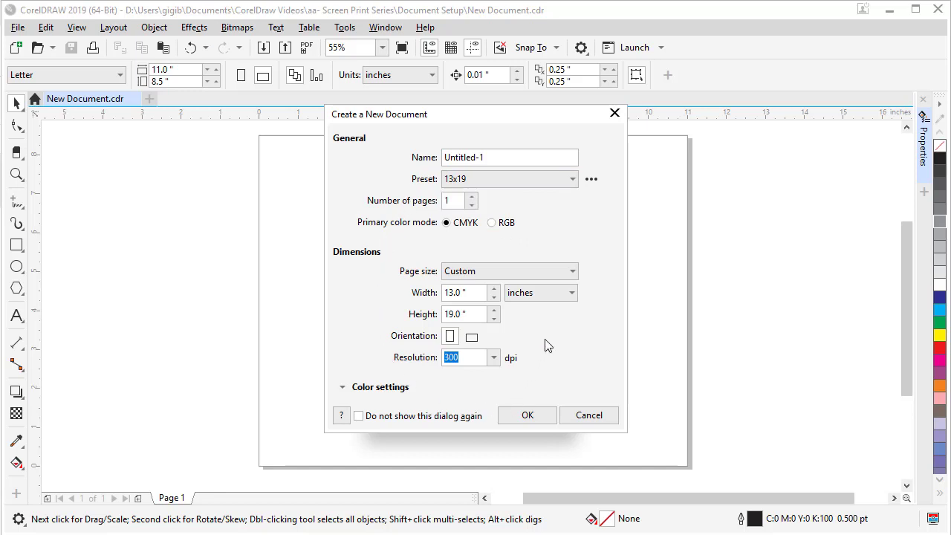
left_click(527, 416)
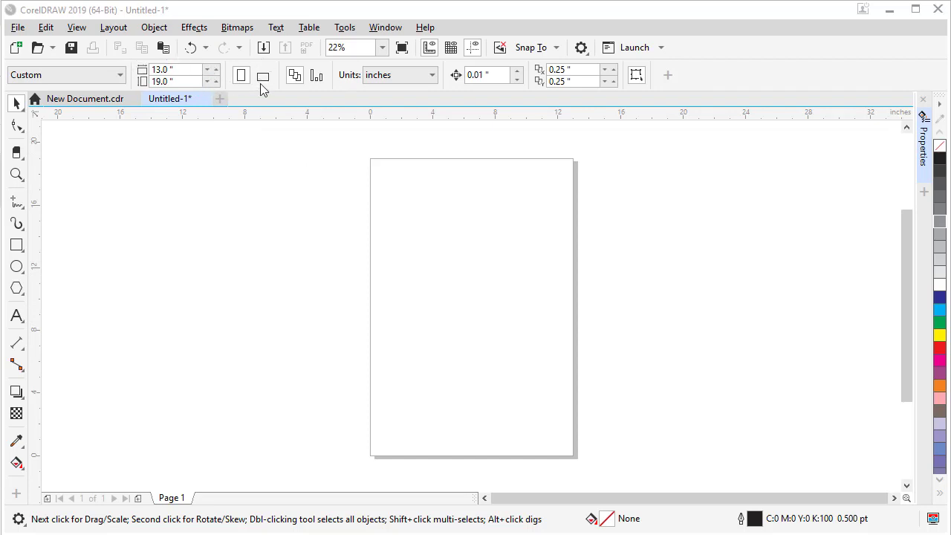
left_click(120, 75)
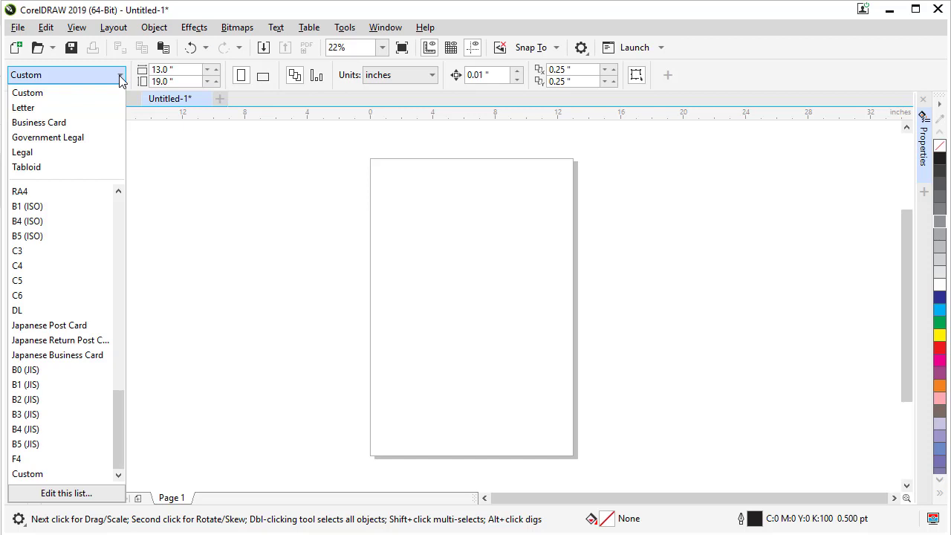
left_click_drag(116, 400, 115, 193)
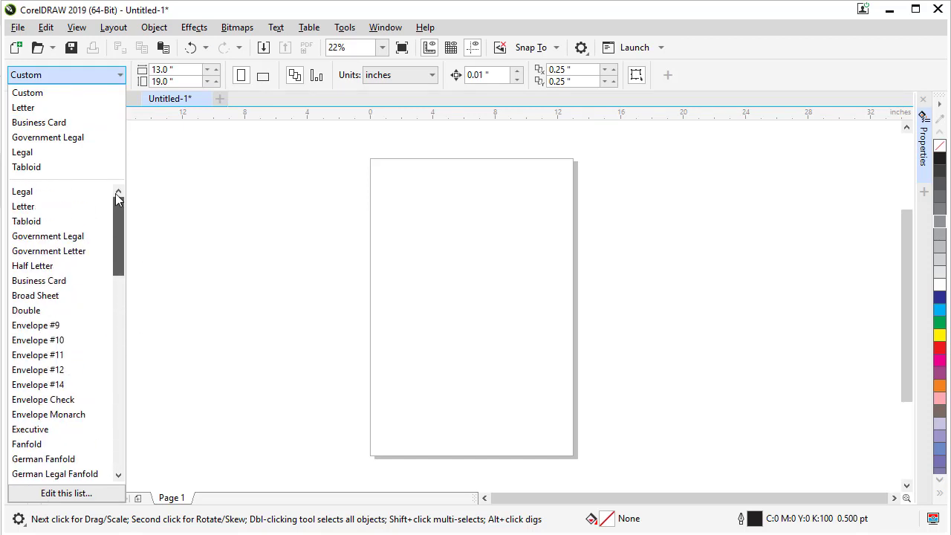
left_click(211, 240)
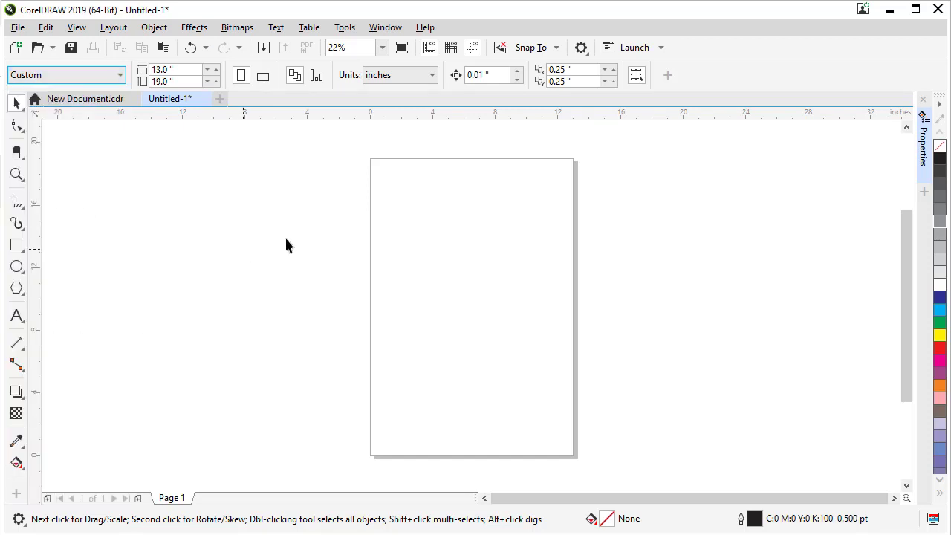
Look over the Layout menu and the page Background settings in Document Options.
left_click(114, 28)
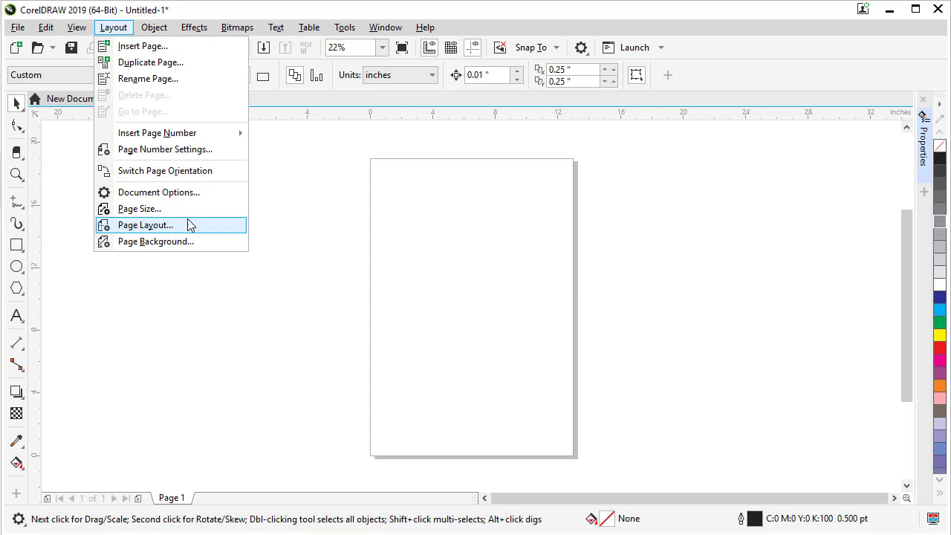
left_click(442, 229)
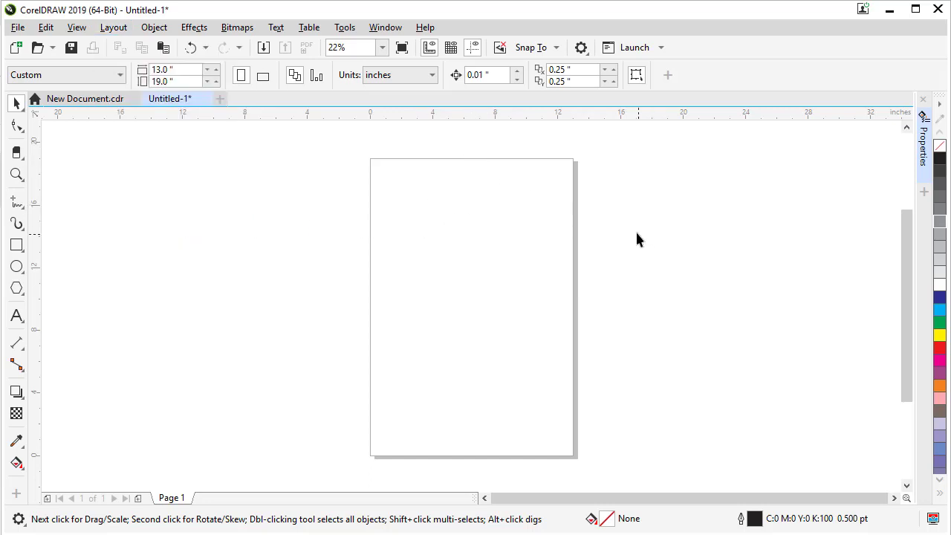
double_click(575, 174)
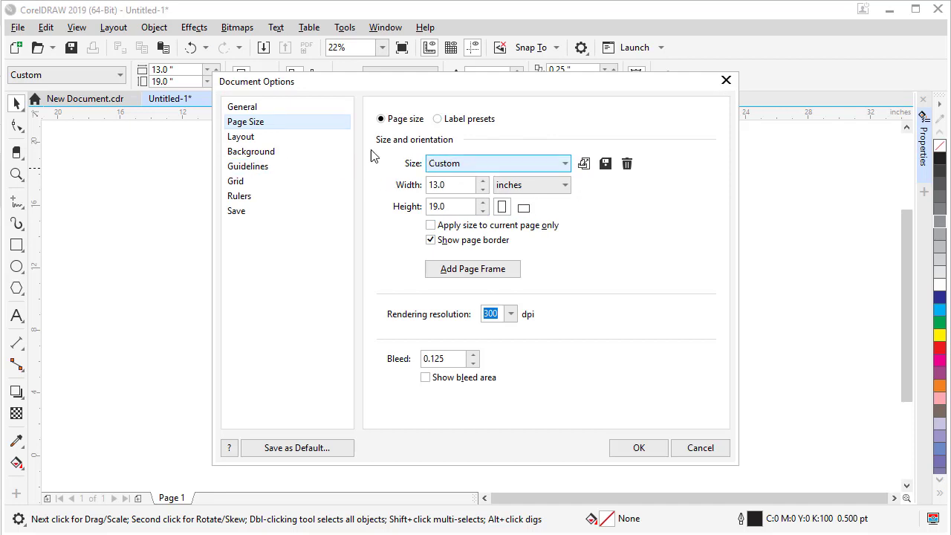
left_click(241, 142)
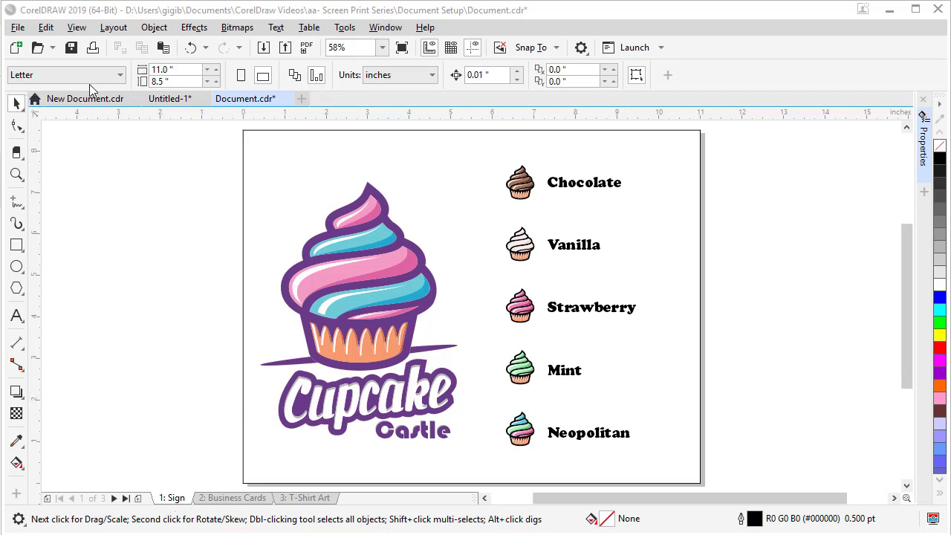
left_click(221, 499)
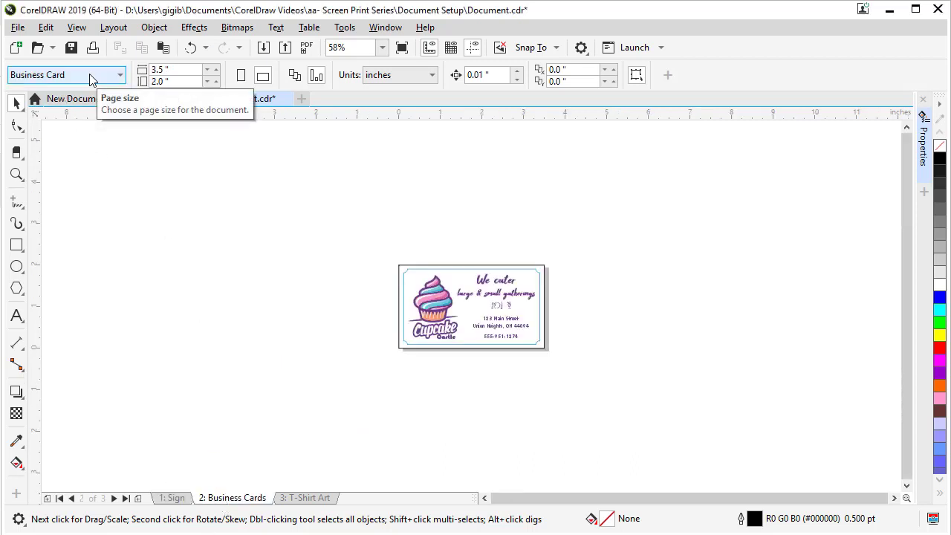
left_click(301, 496)
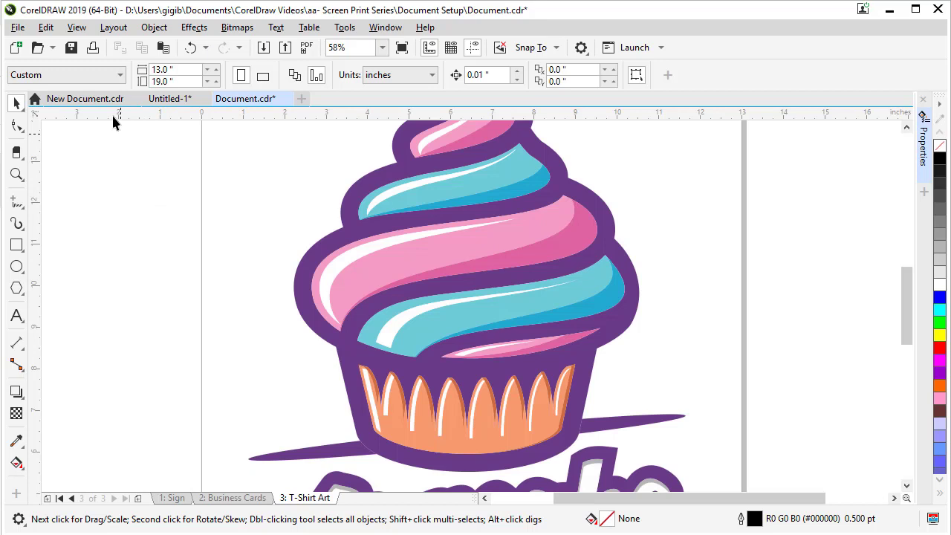
key("shift+F4")
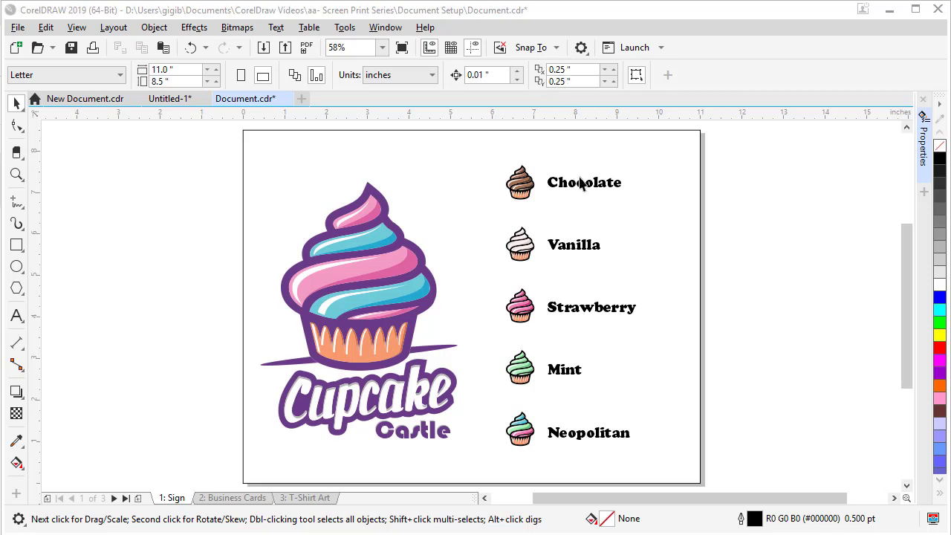
Set the horizontal and vertical duplicate offsets to 0.
double_click(582, 70)
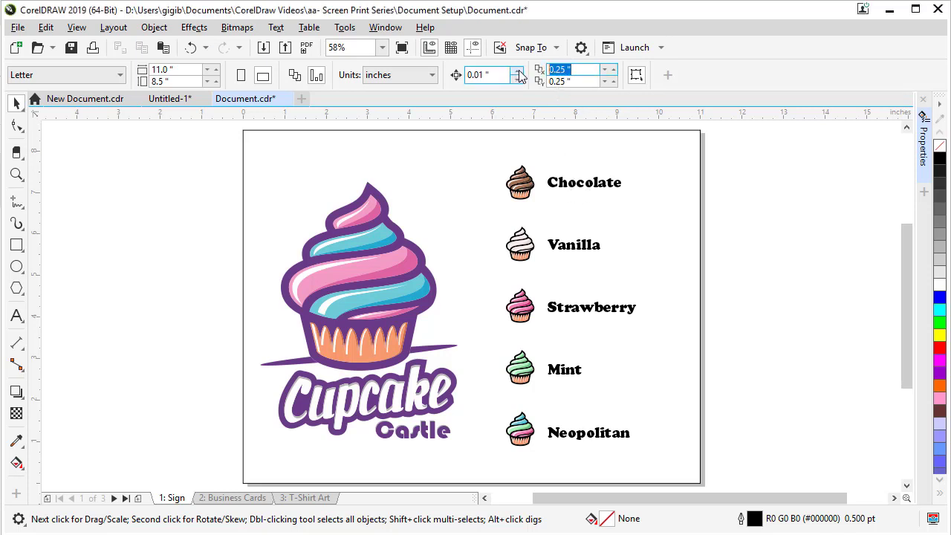
type("0")
double_click(575, 82)
type("0")
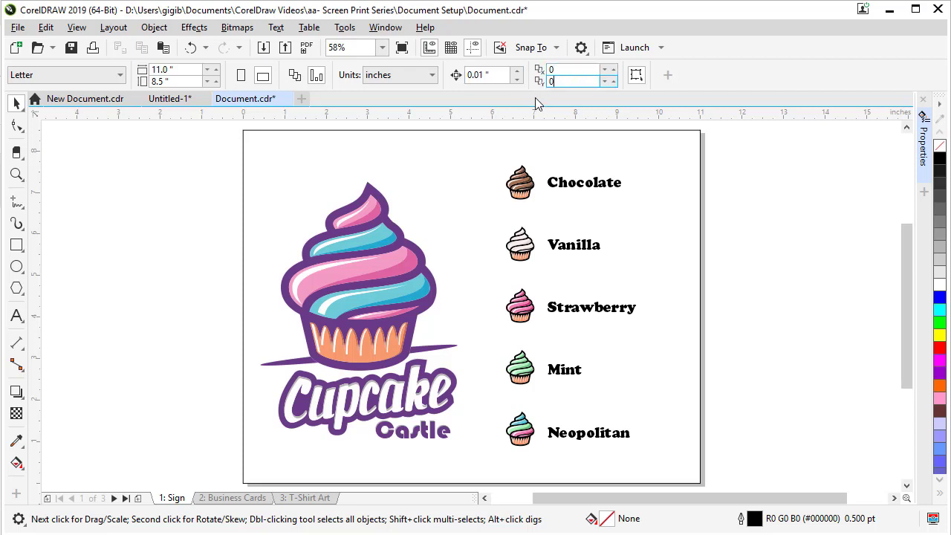
key("Return")
Duplicate the Chocolate, Vanilla, Strawberry, Mint and Neopolitan cupcakes and move copies left of the originals.
left_click(519, 188, "shift")
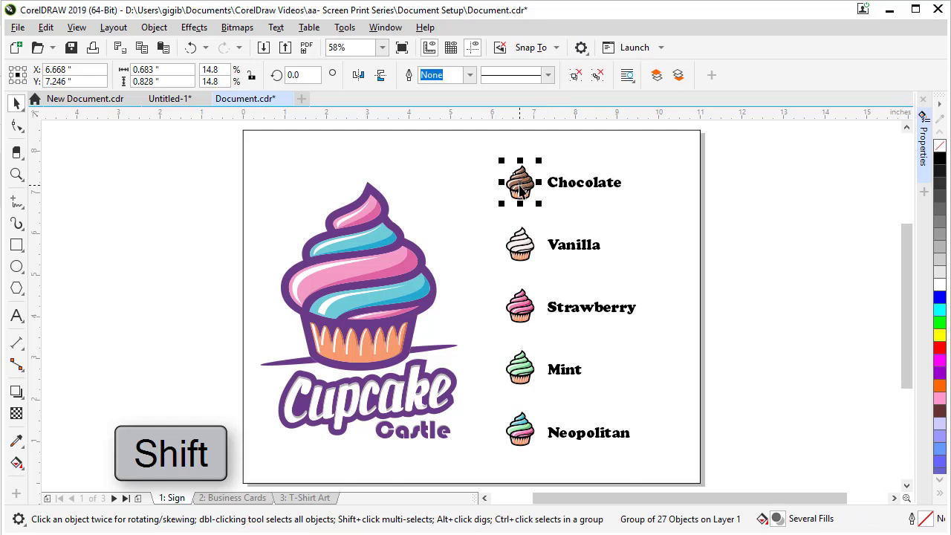
left_click(518, 253, "shift")
left_click(521, 315, "shift")
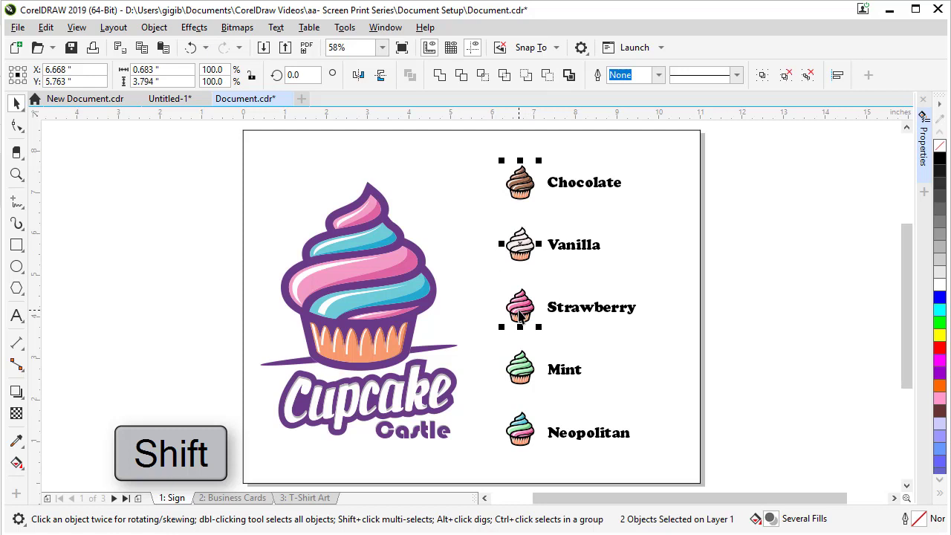
left_click(526, 365, "shift")
left_click(529, 431, "shift")
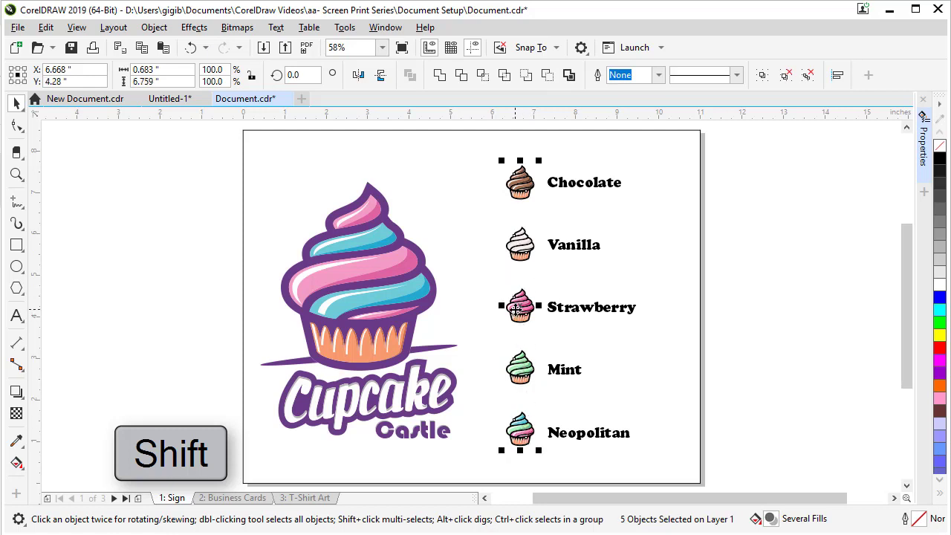
key("ctrl+d")
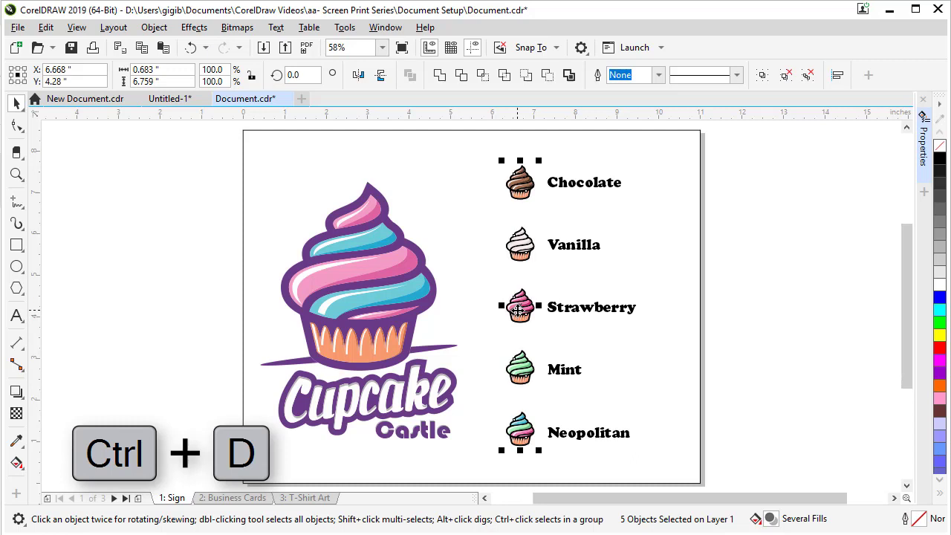
left_click_drag(518, 310, 484, 321)
left_click(653, 331)
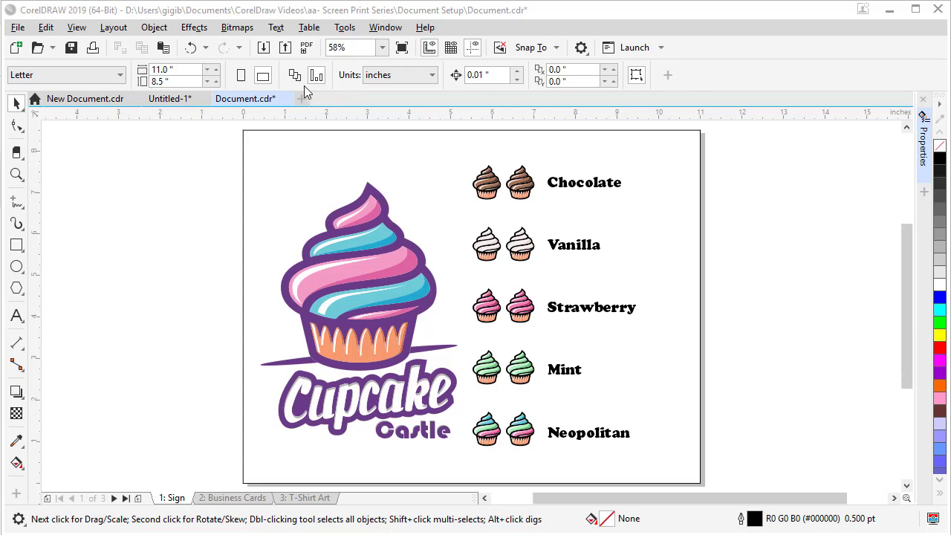
left_click(432, 77)
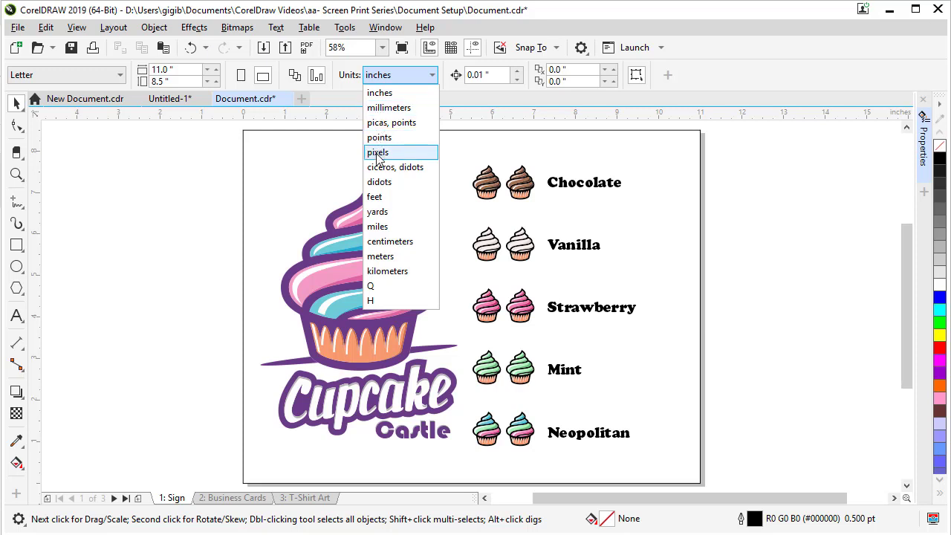
left_click(389, 108)
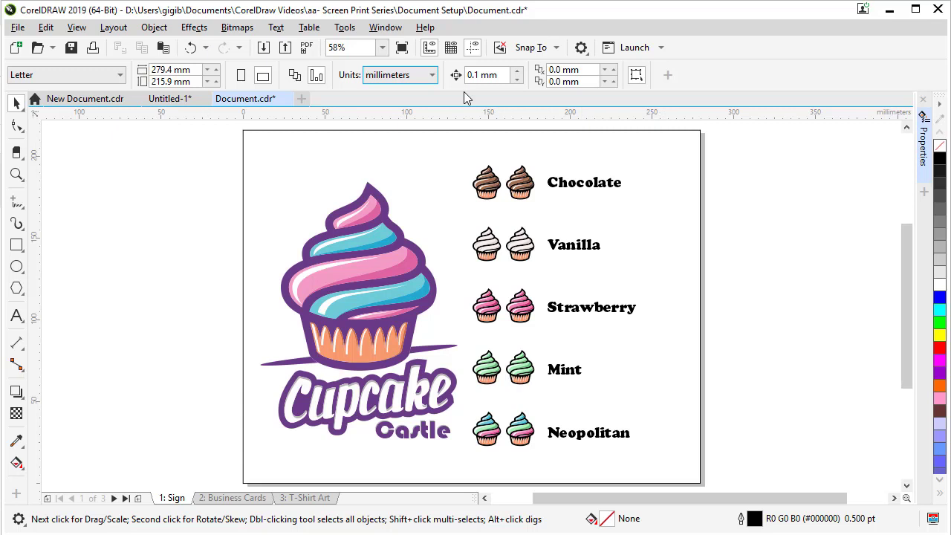
left_click(431, 75)
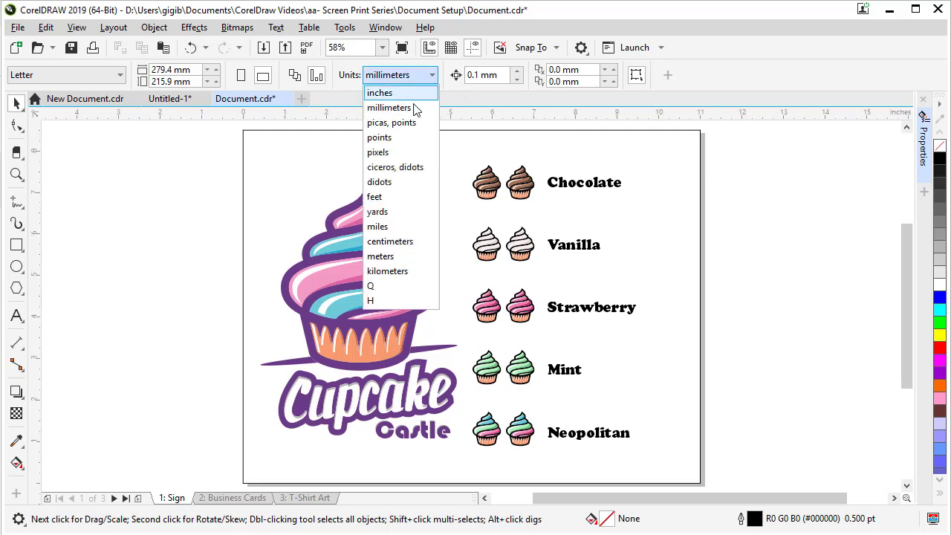
left_click(394, 92)
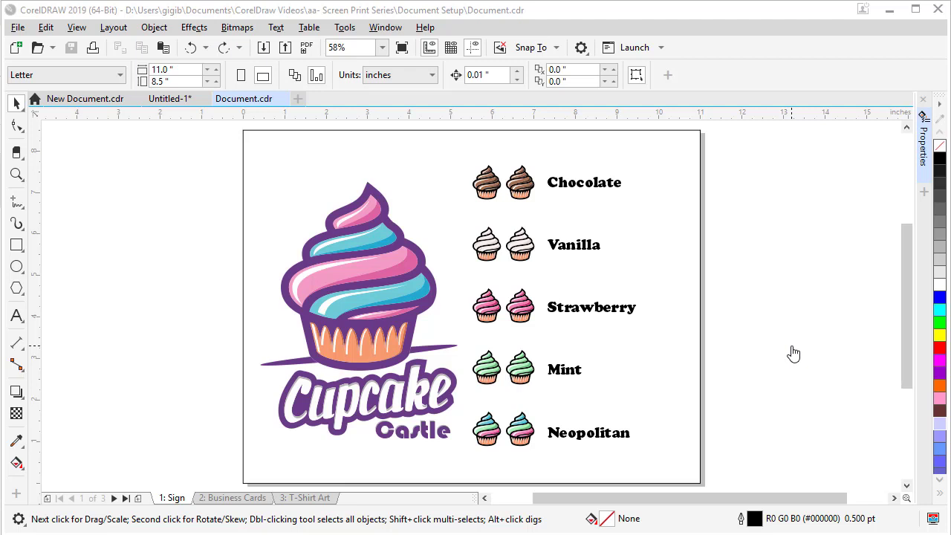
Set a solid light grey #E3E3E3 page background with Print and export background unchecked.
double_click(703, 251)
left_click(268, 158)
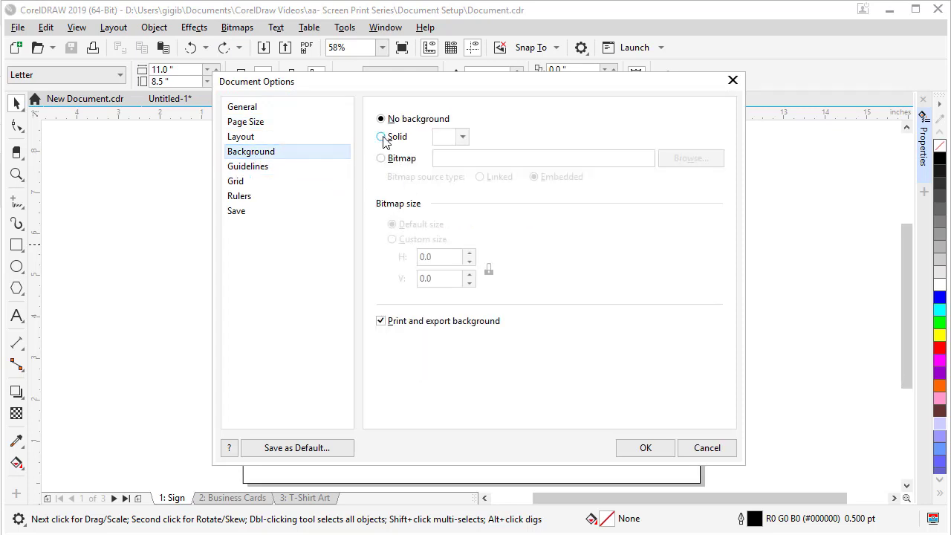
left_click(382, 138)
left_click(462, 137)
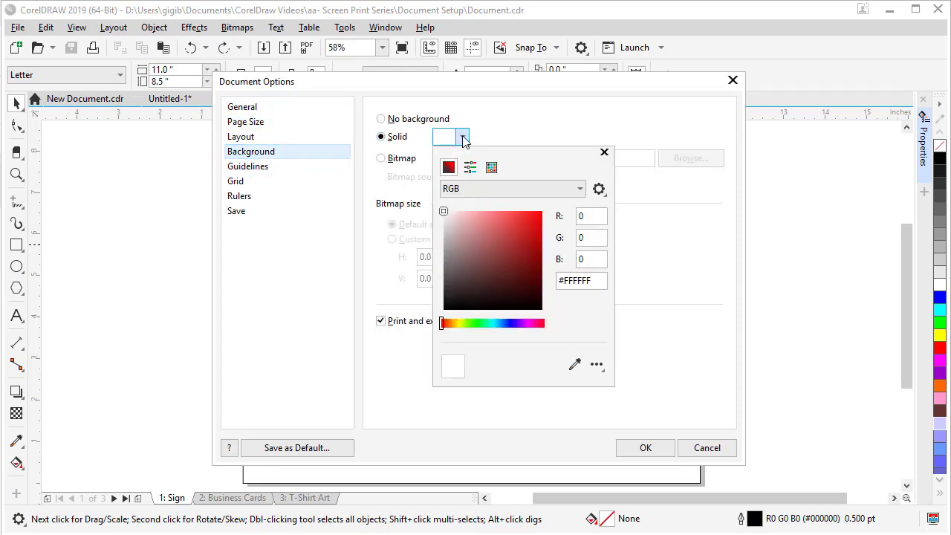
left_click_drag(446, 227, 443, 221)
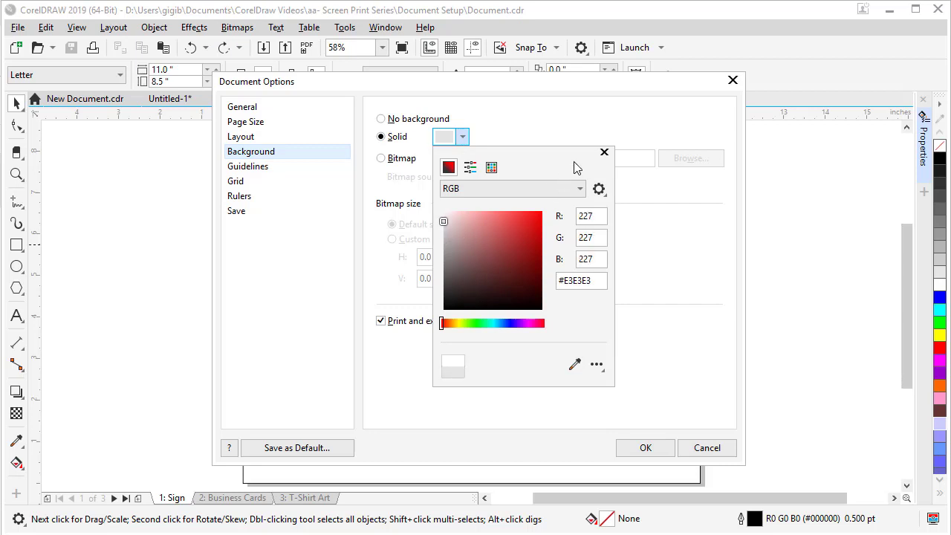
left_click(604, 152)
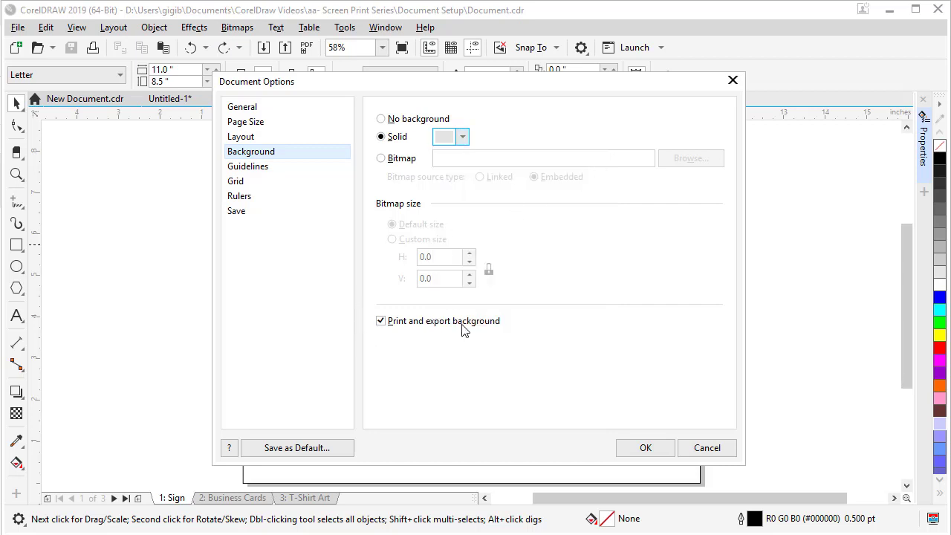
left_click(382, 322)
left_click(647, 448)
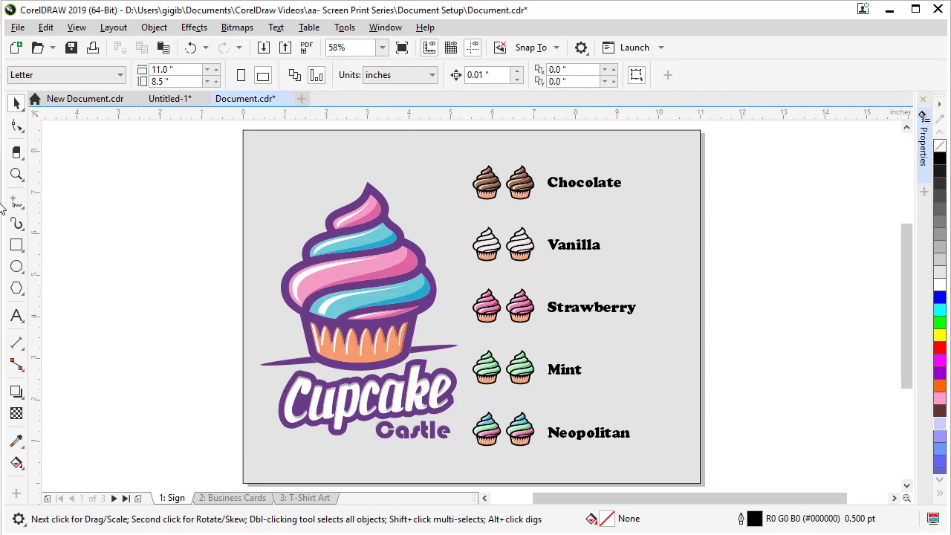
Add a page-sized rectangle filled lavender (R204 G204 B255), then deselect it.
double_click(16, 246)
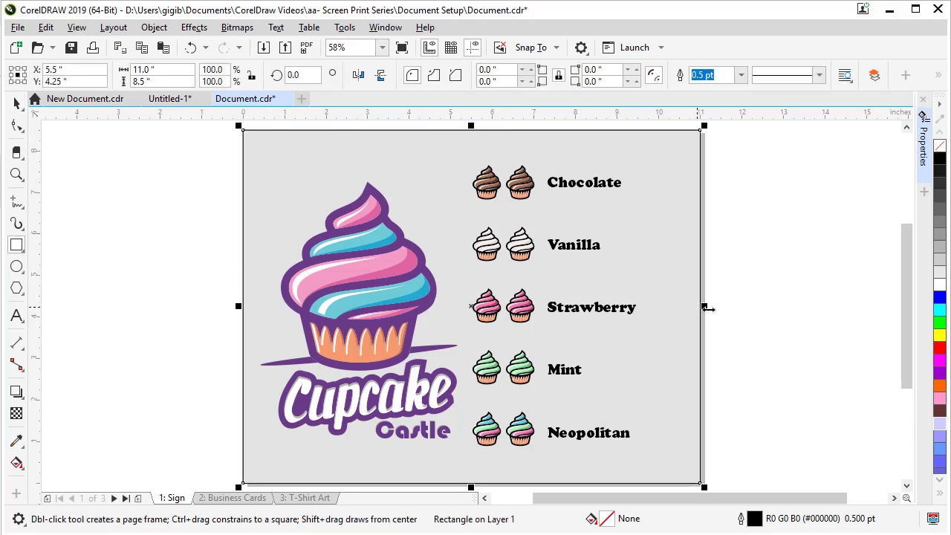
left_click(940, 428)
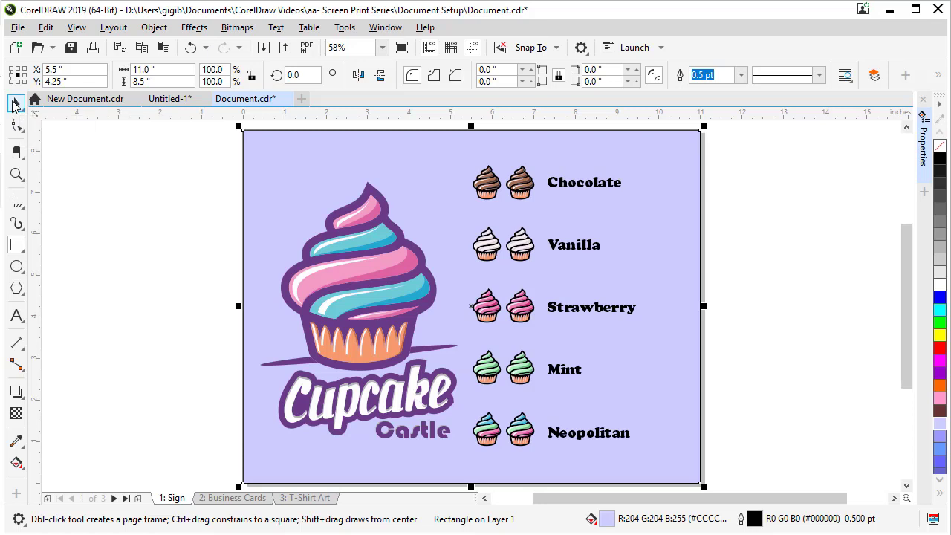
left_click(12, 105)
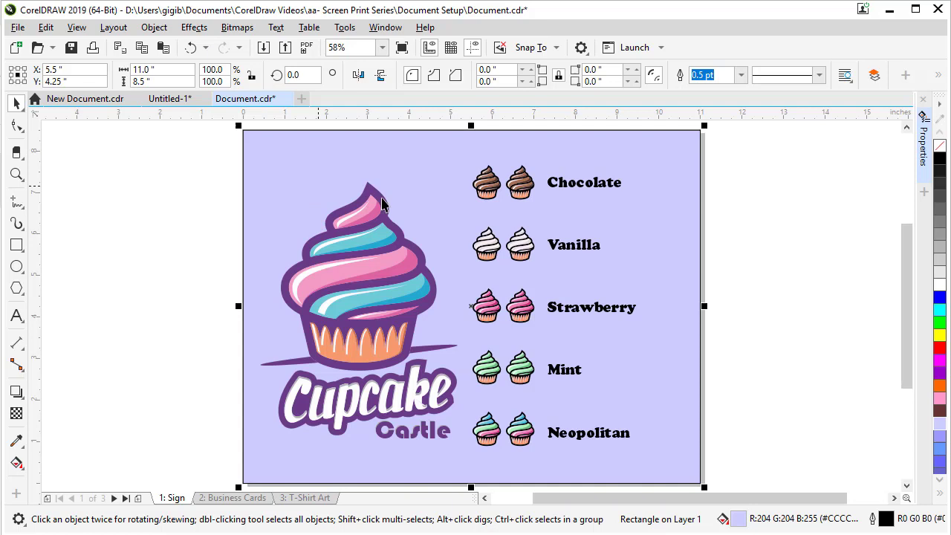
left_click(766, 264)
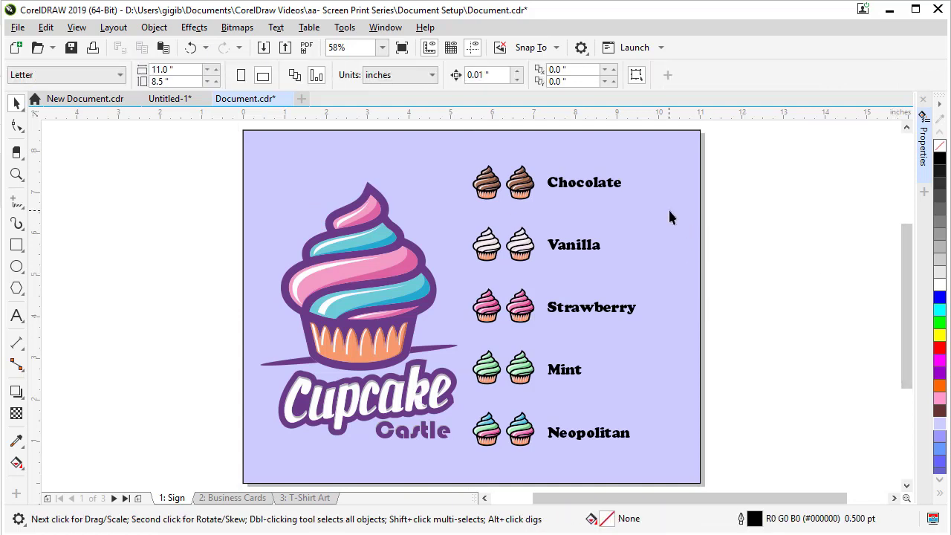
Test-drag the lavender rectangle, undo the move, then lock it in place.
left_click(698, 152)
key("Escape")
left_click(648, 207)
left_click_drag(647, 200, 432, 211)
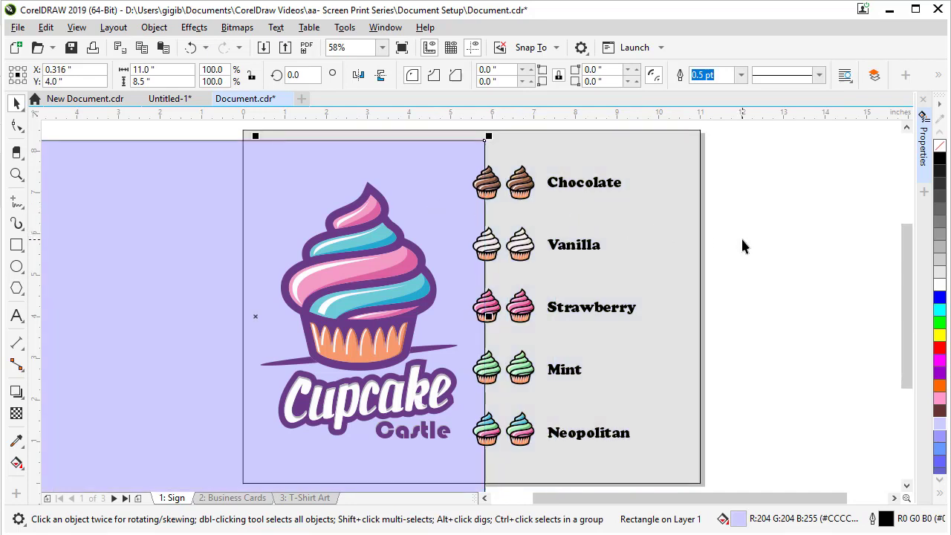
key("ctrl+z")
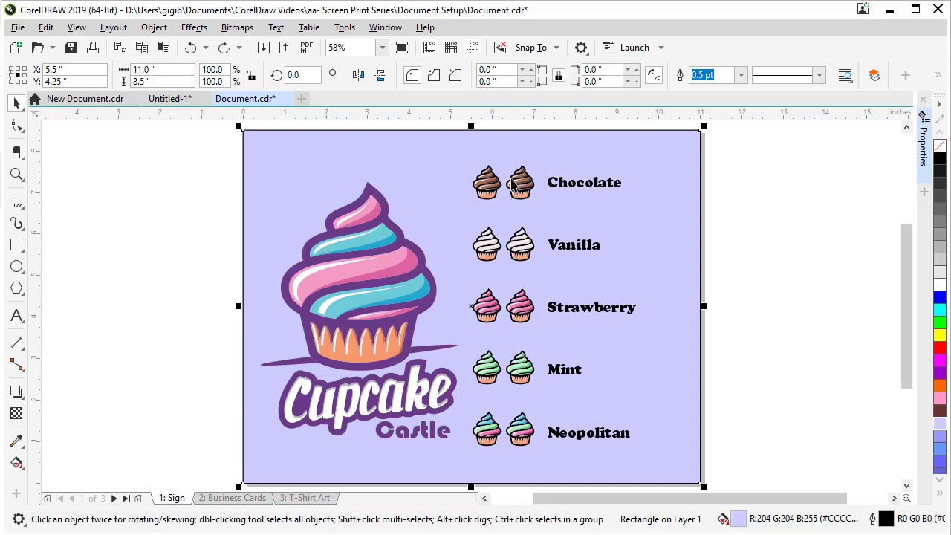
right_click(650, 188)
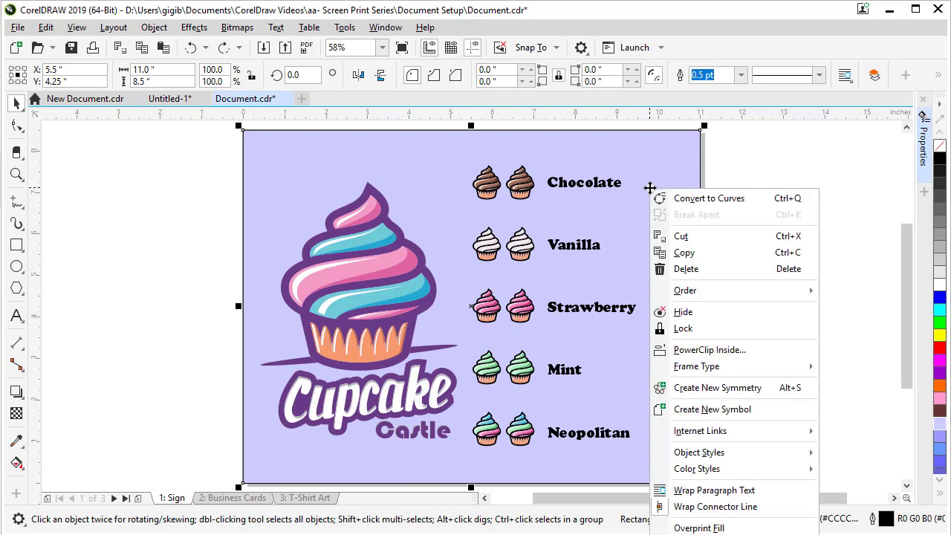
left_click(676, 327)
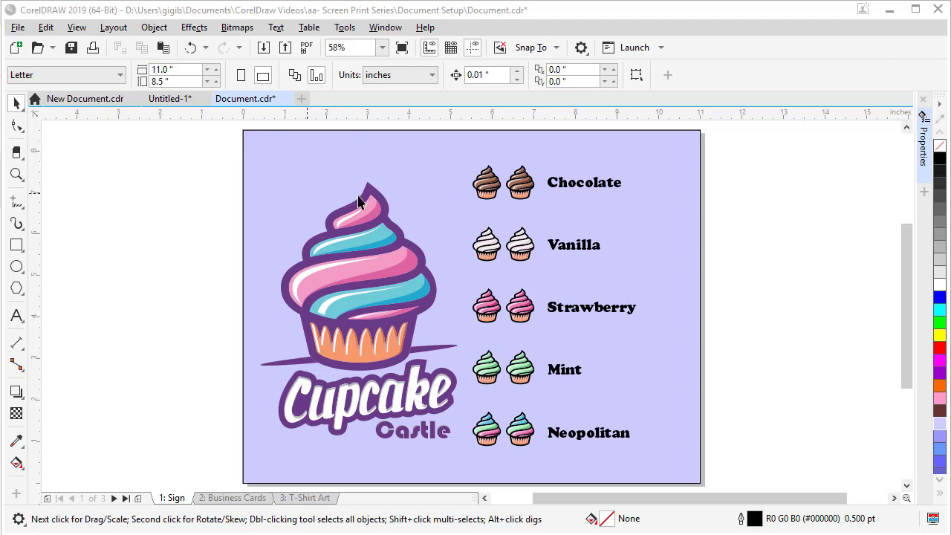
Move the ruler origin to the page's top-left corner.
left_click(35, 118)
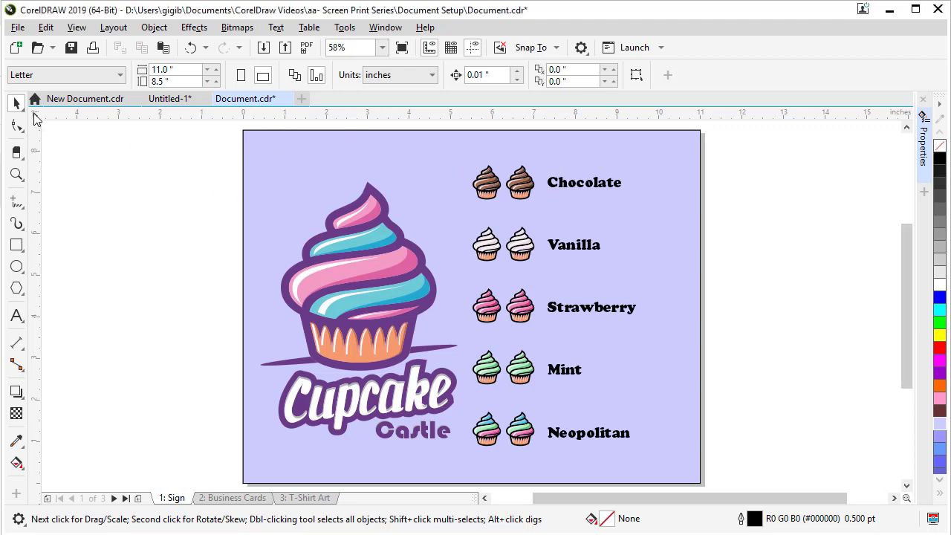
left_click_drag(42, 121, 243, 130)
Add a horizontal guideline and a vertical one at 1 inch, then delete the horizontal guideline.
left_click_drag(261, 119, 252, 171)
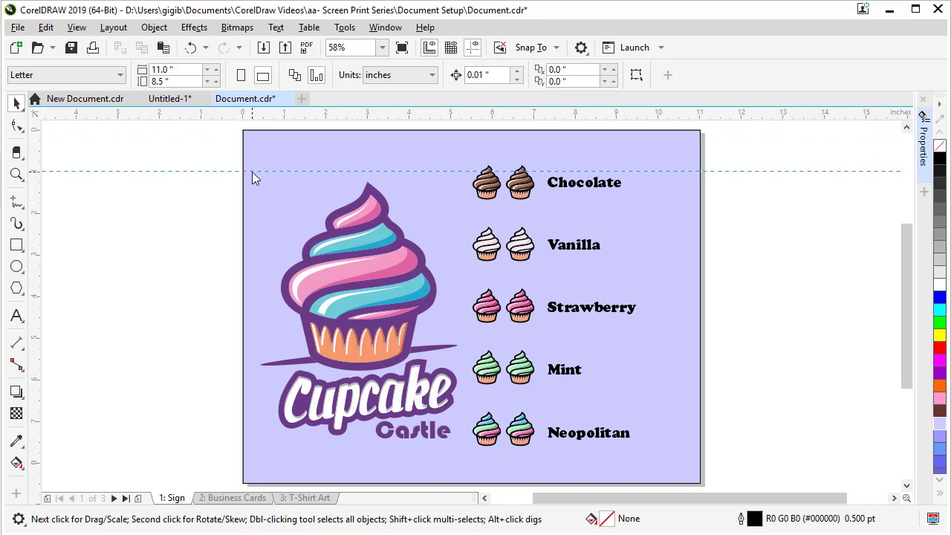
left_click_drag(37, 148, 284, 160)
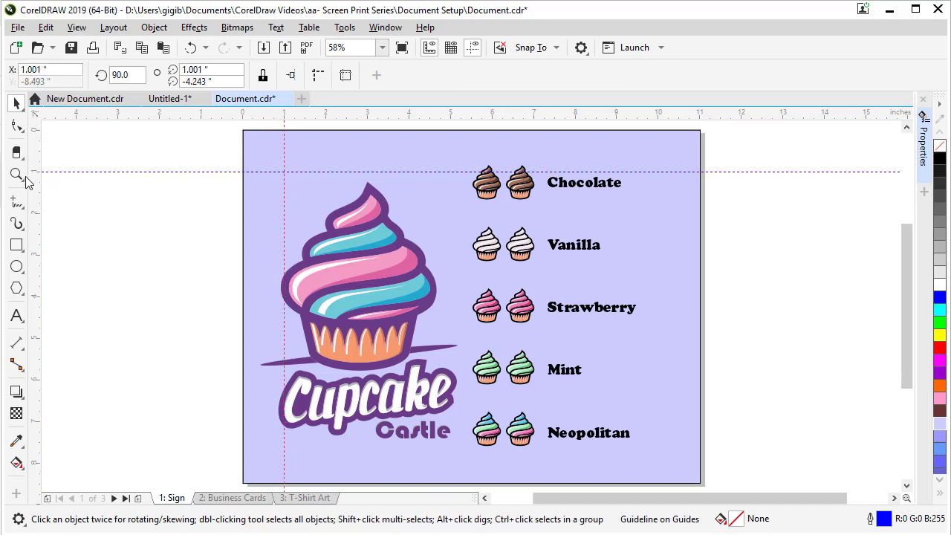
left_click(301, 172)
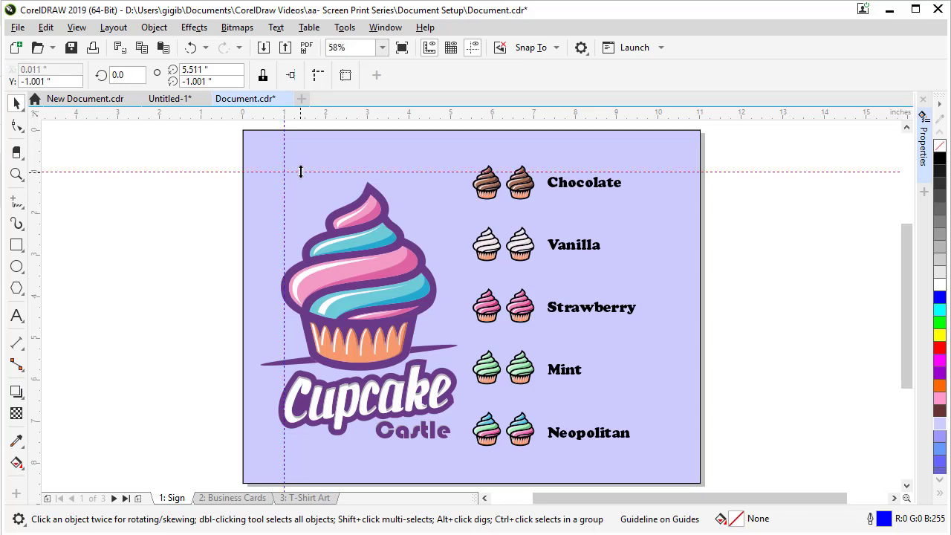
key("Delete")
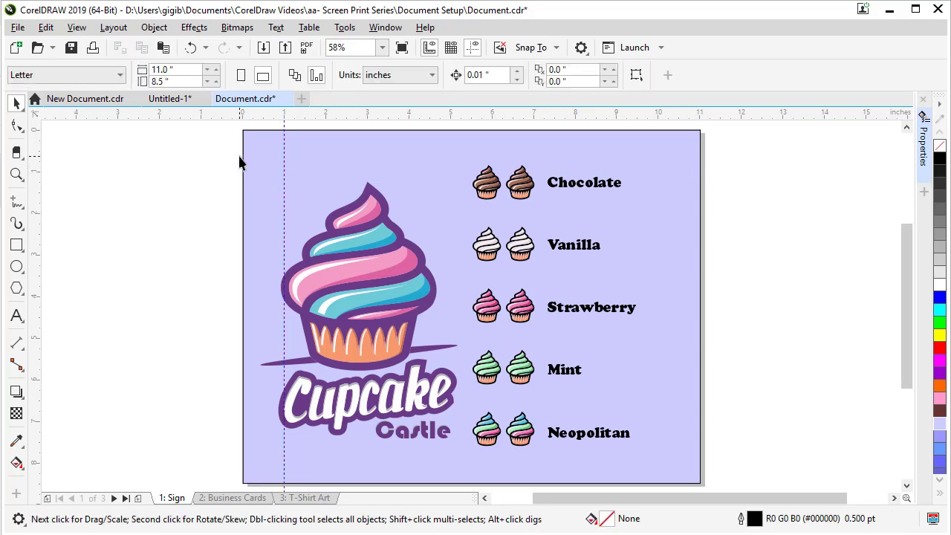